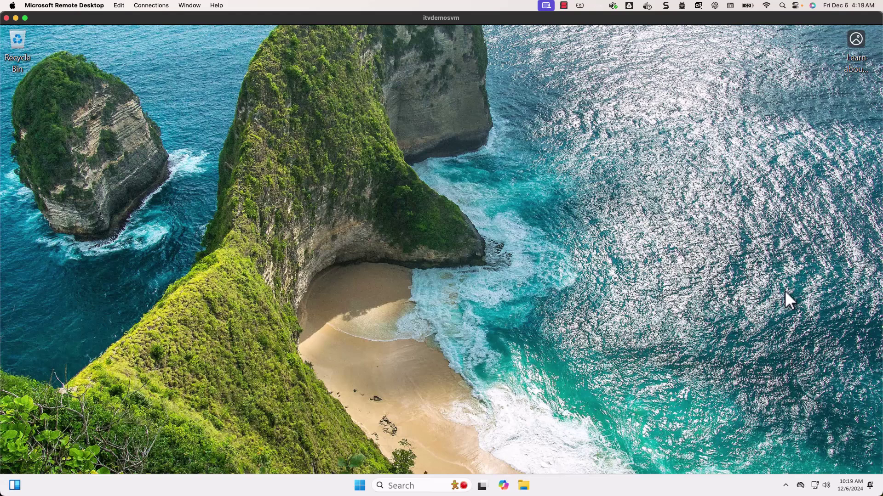
- Launch Microsoft Edge from the Windows search panel's Top apps to a new tab
left_click(407, 485)
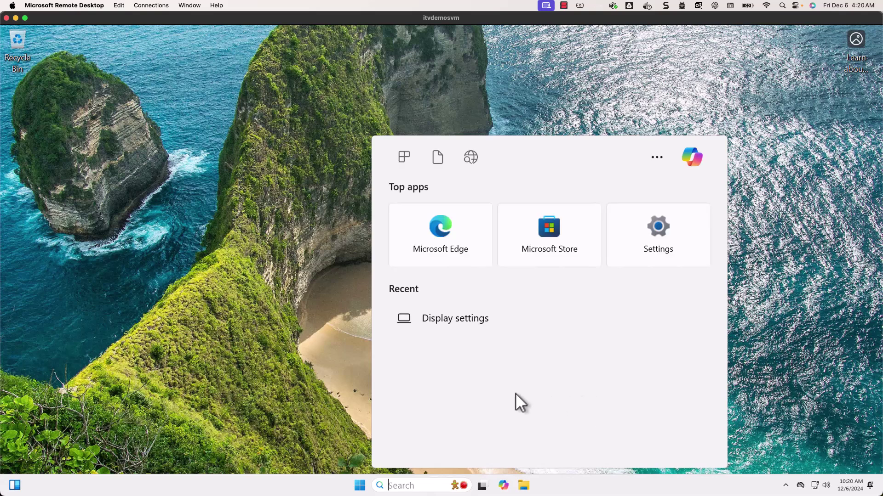
left_click(455, 243)
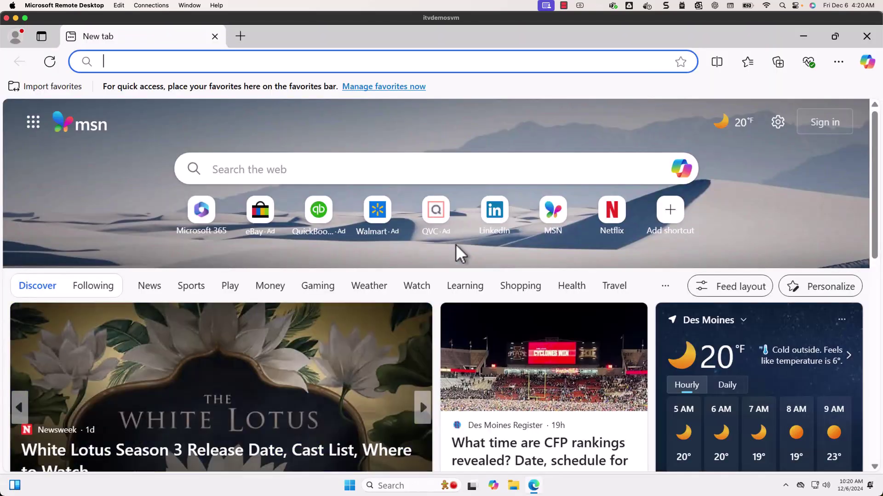
type("google.co")
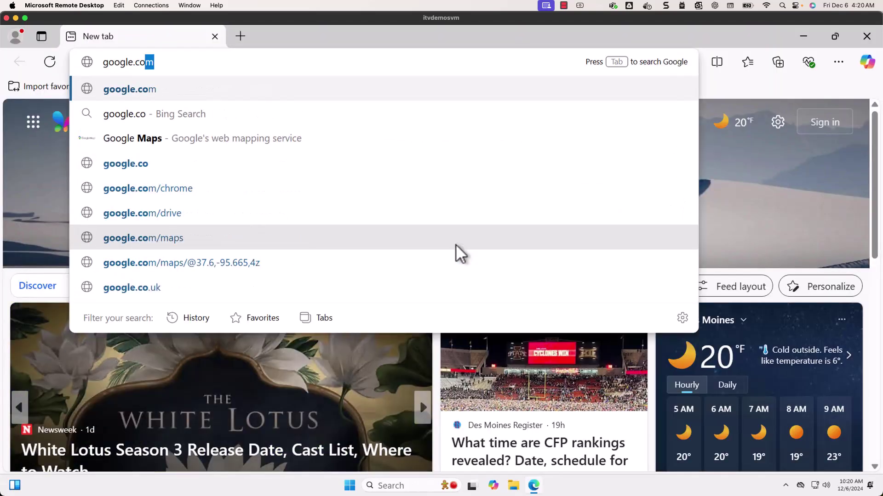
- Go to google.com and search for 'chrome download'
key("Return")
type("c")
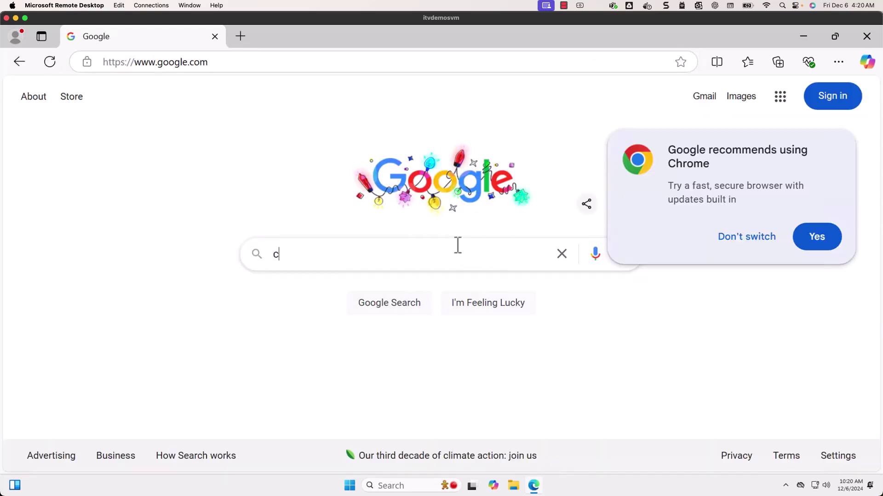
type("hrome")
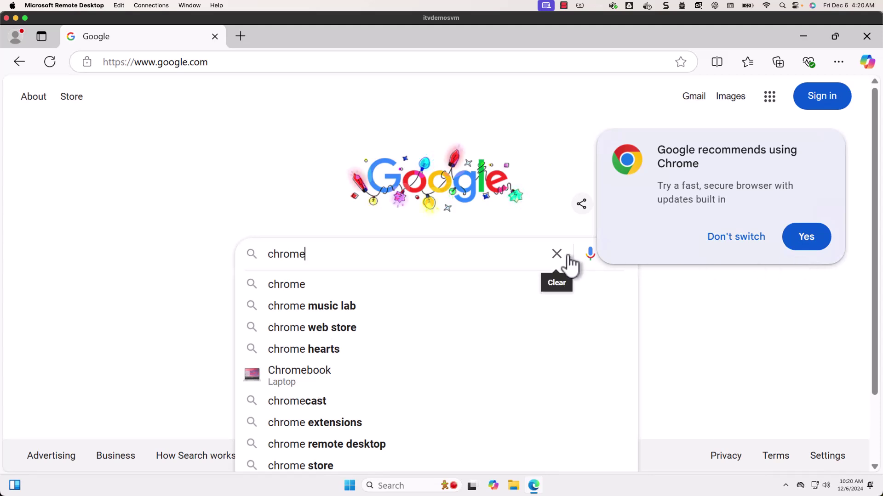
type(" downl")
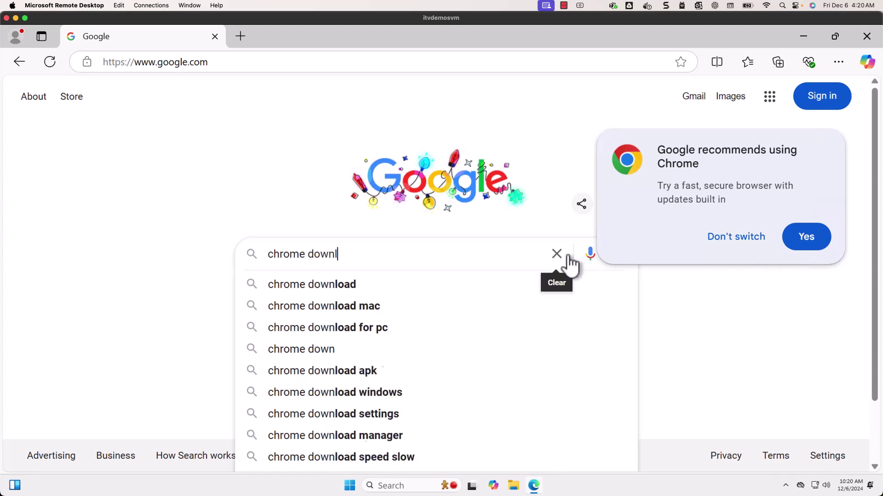
type("oad")
left_click(308, 288)
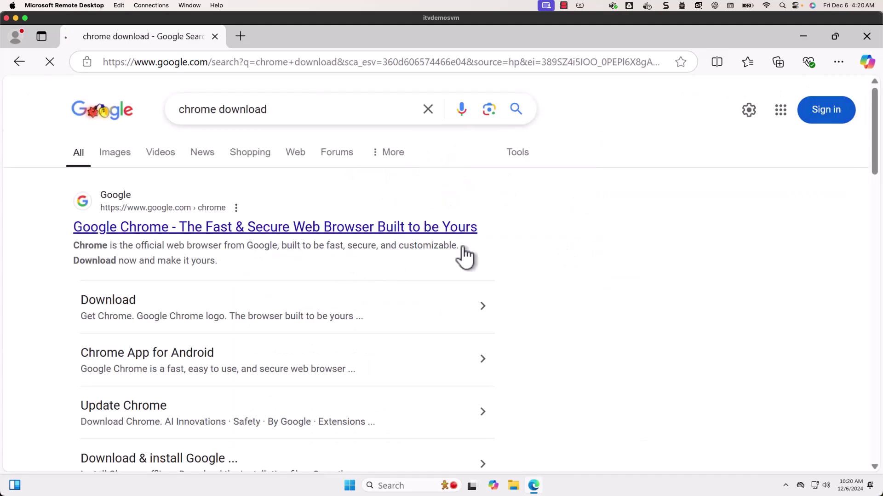
- Download ChromeSetup.exe from the official Chrome page with usage statistics unchecked
left_click(462, 247)
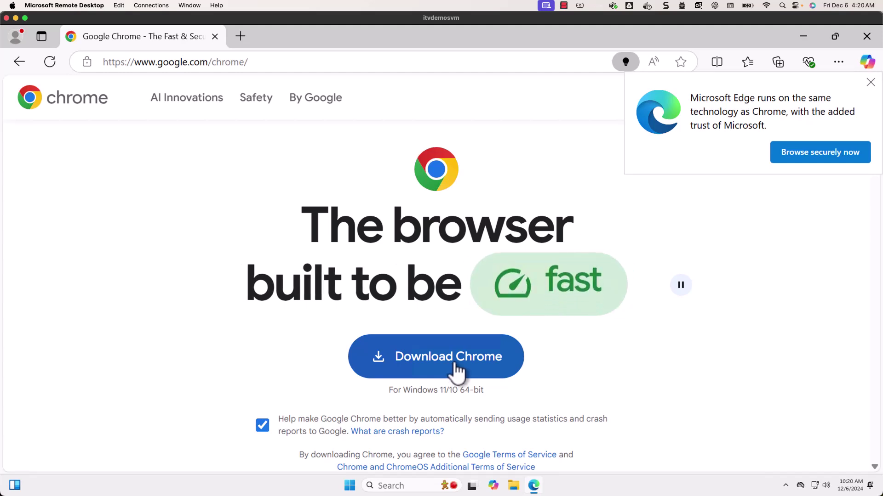
left_click(263, 426)
left_click(441, 369)
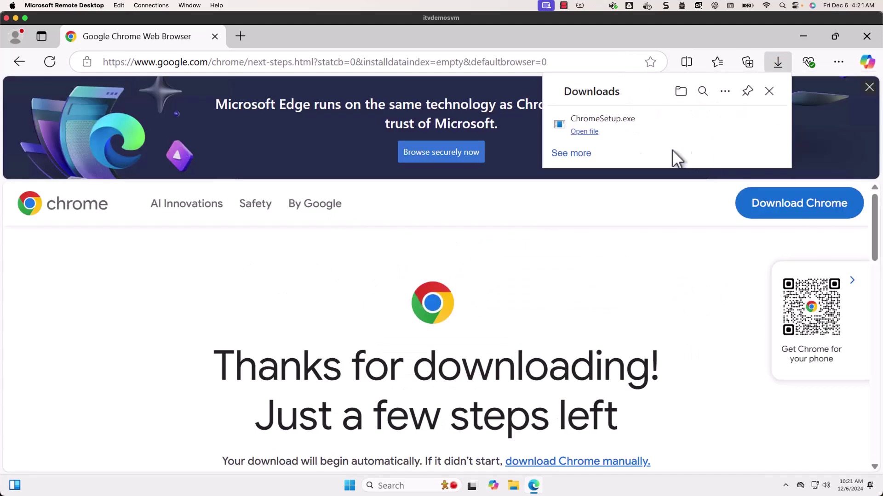
mouse_move(641, 124)
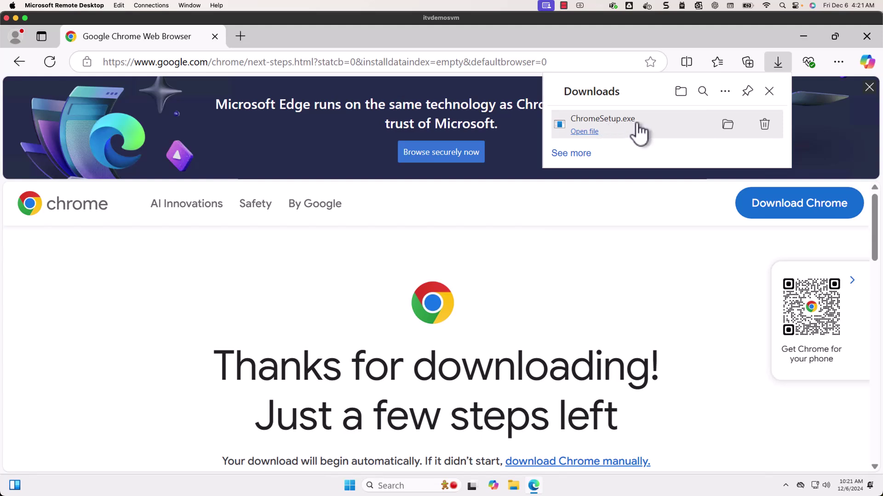
- Show ChromeSetup.exe in its Downloads folder from Edge's Downloads panel
left_click(729, 129)
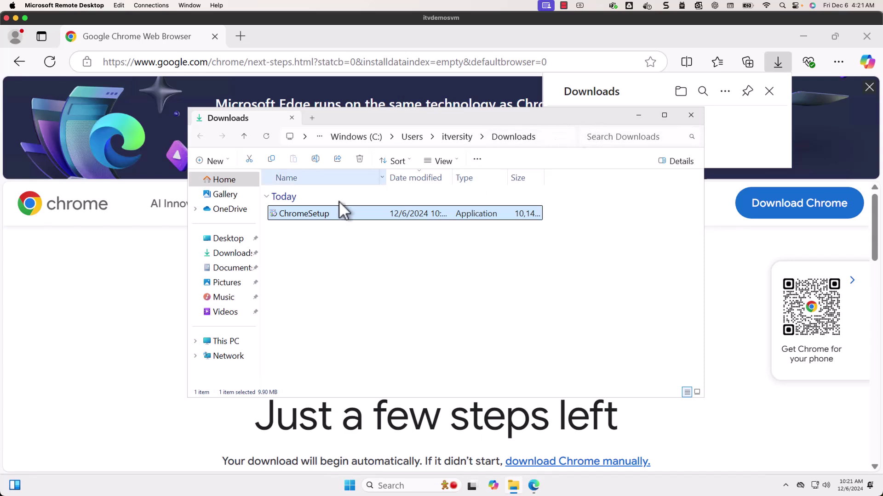
- Run ChromeSetup from the Downloads folder and bring the installer window forward
double_click(313, 213)
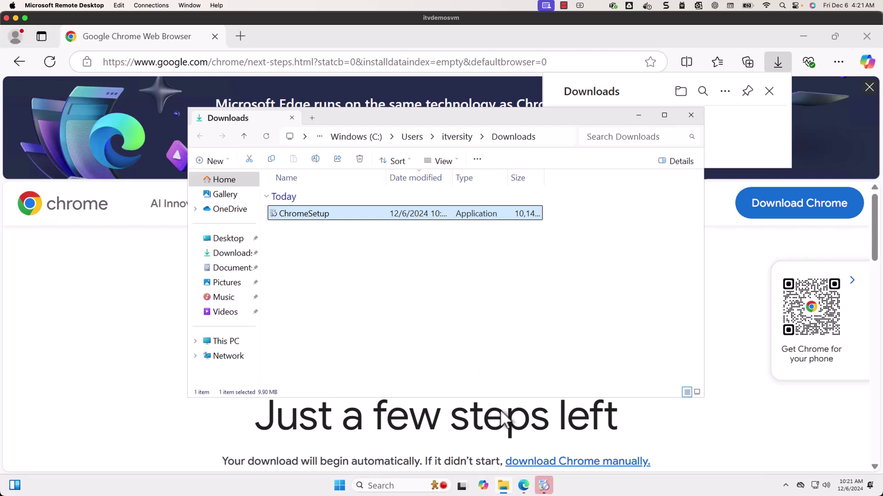
left_click(544, 487)
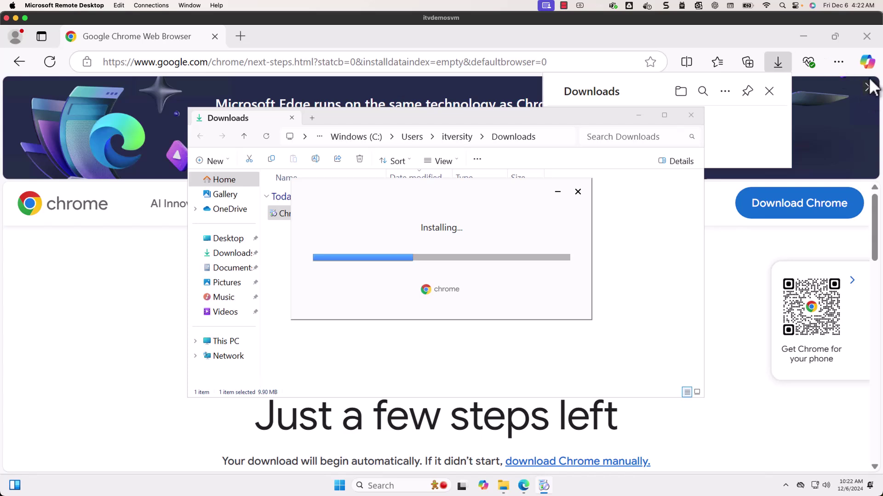
- Close the Microsoft Edge window, leaving Chrome on its sign-in screen
left_click(868, 43)
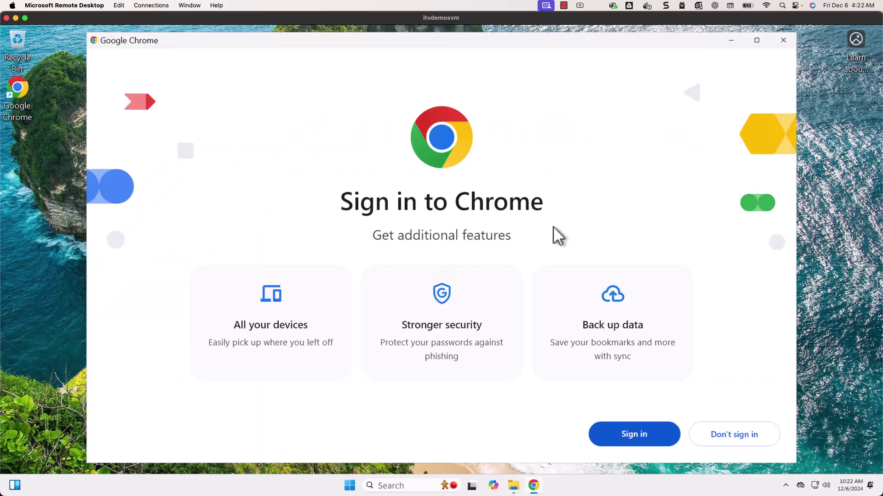
- Pin Google Chrome to the Windows taskbar from its taskbar icon's menu
right_click(534, 486)
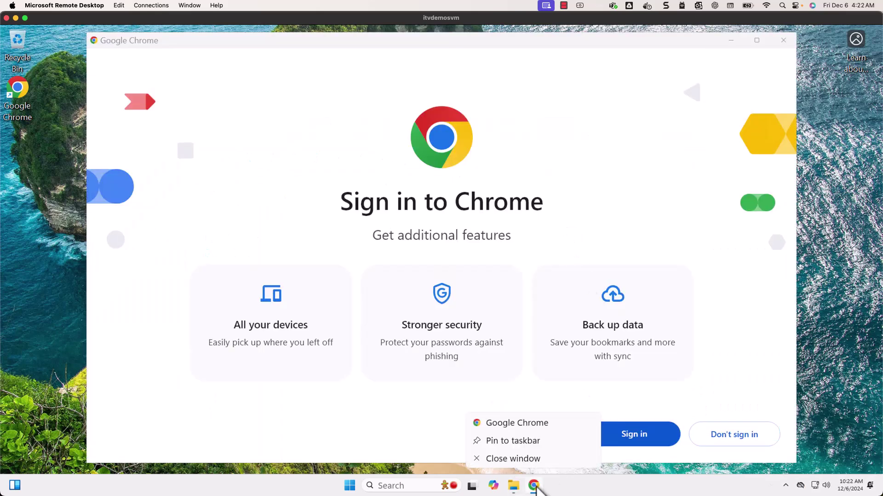
left_click(526, 445)
mouse_move(533, 485)
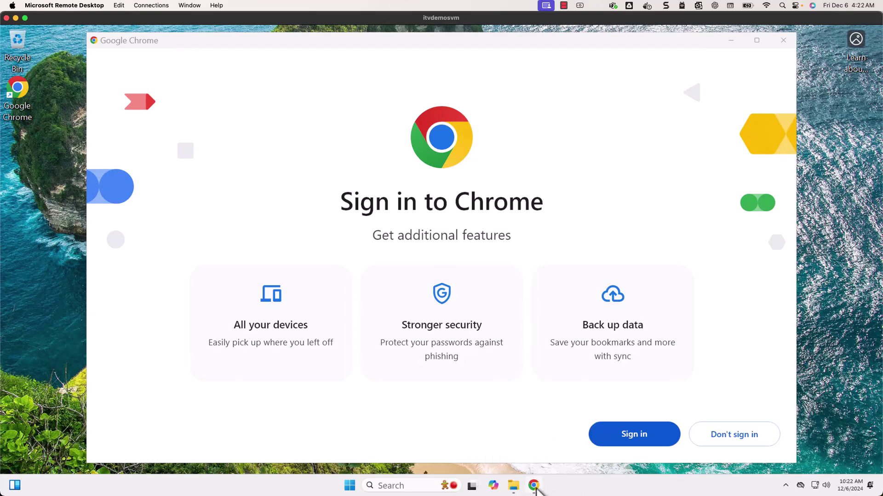